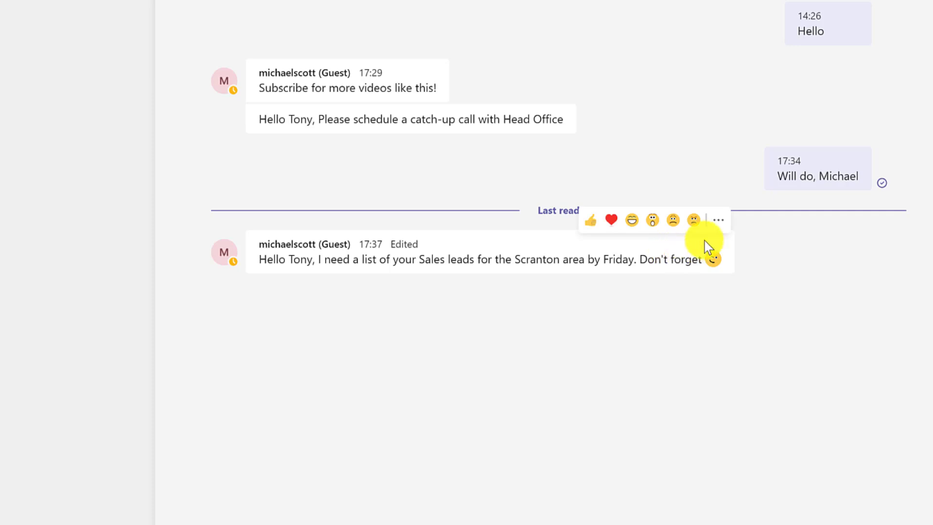
Create a task from the Scranton sales-leads chat message through More actions.
{"action": "left_click", "coordinate": [718, 221]}
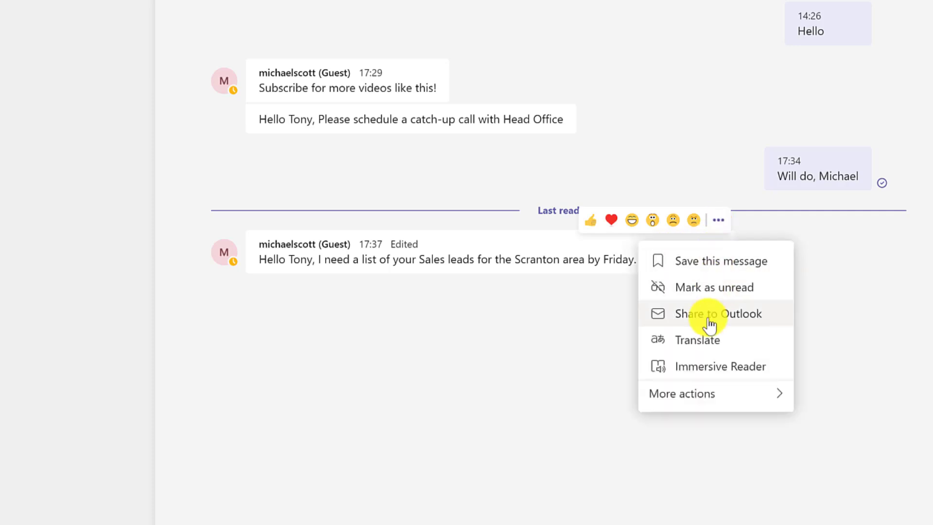
{"action": "mouse_move", "coordinate": [682, 394]}
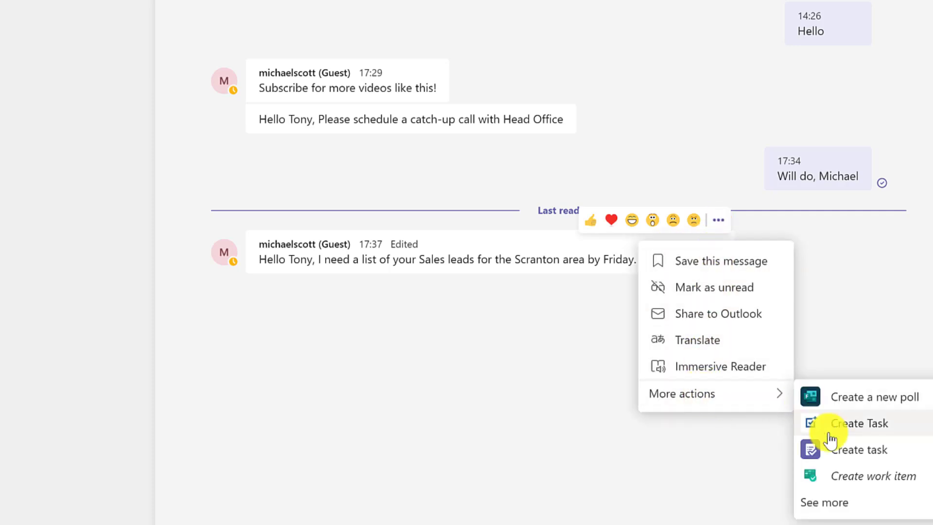
{"action": "left_click", "coordinate": [833, 452]}
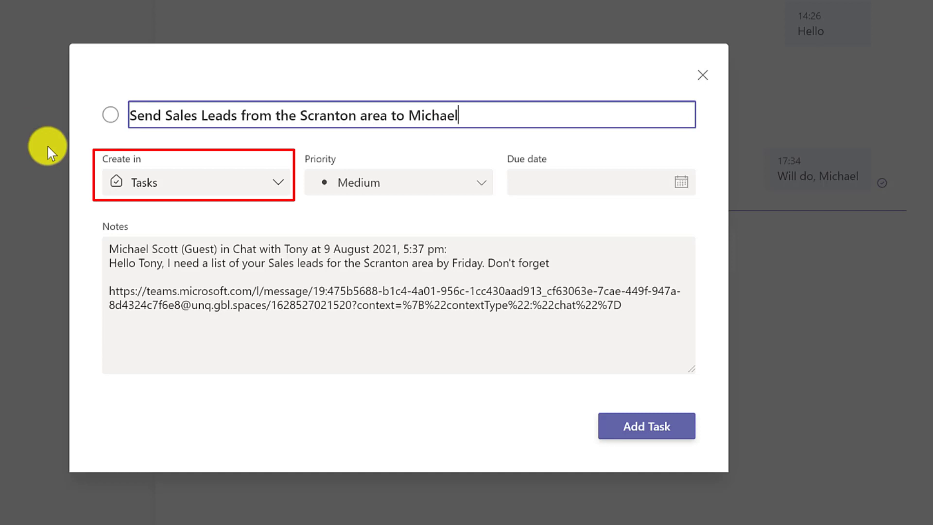
Target the draft task at the Dunder Mifflin team's General / Tasks plan.
{"action": "left_click", "coordinate": [282, 183]}
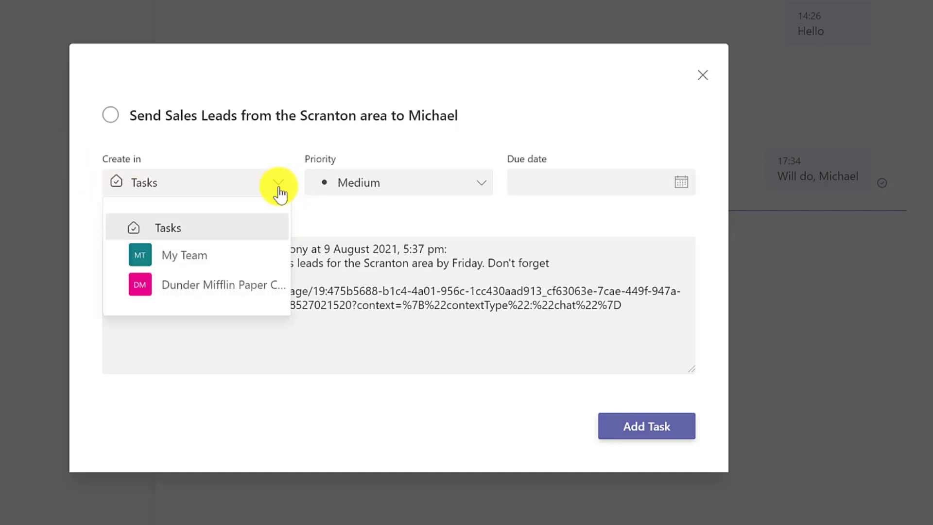
{"action": "left_click", "coordinate": [117, 287]}
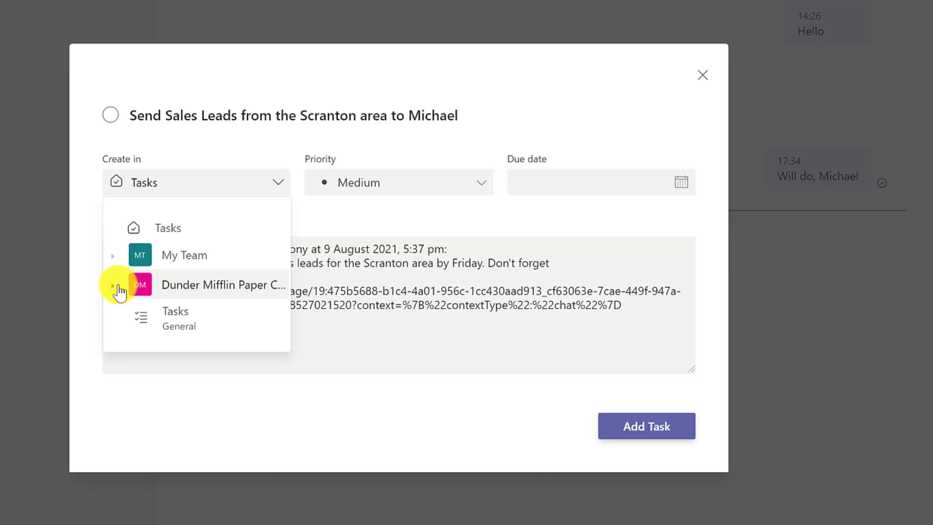
{"action": "left_click", "coordinate": [164, 318]}
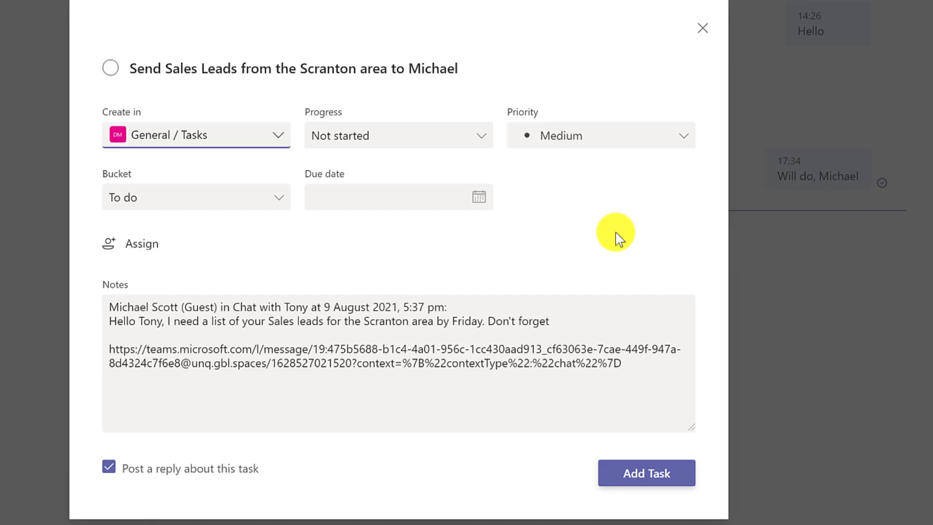
Save the task to personal Tasks with Medium priority, due Fri Aug 13 2021, and add it.
{"action": "left_click", "coordinate": [275, 146]}
{"action": "left_click", "coordinate": [202, 180]}
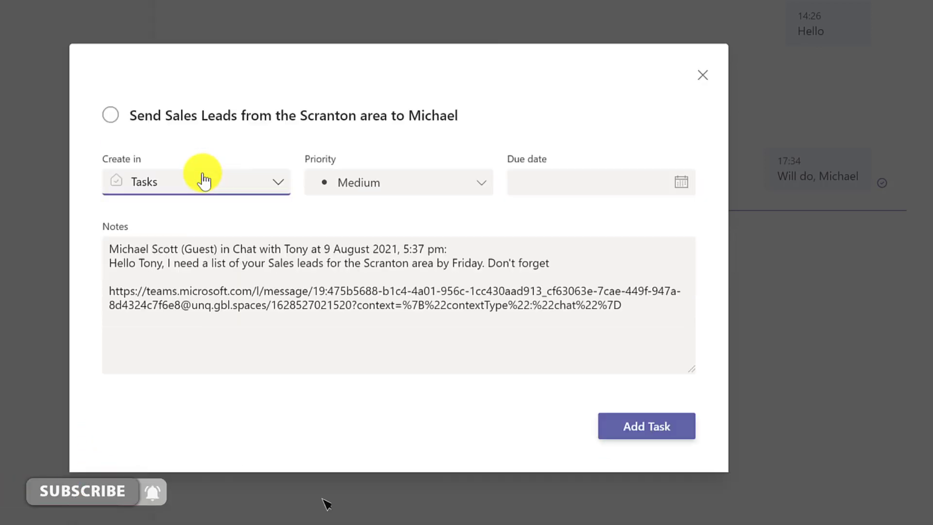
{"action": "left_click", "coordinate": [478, 194]}
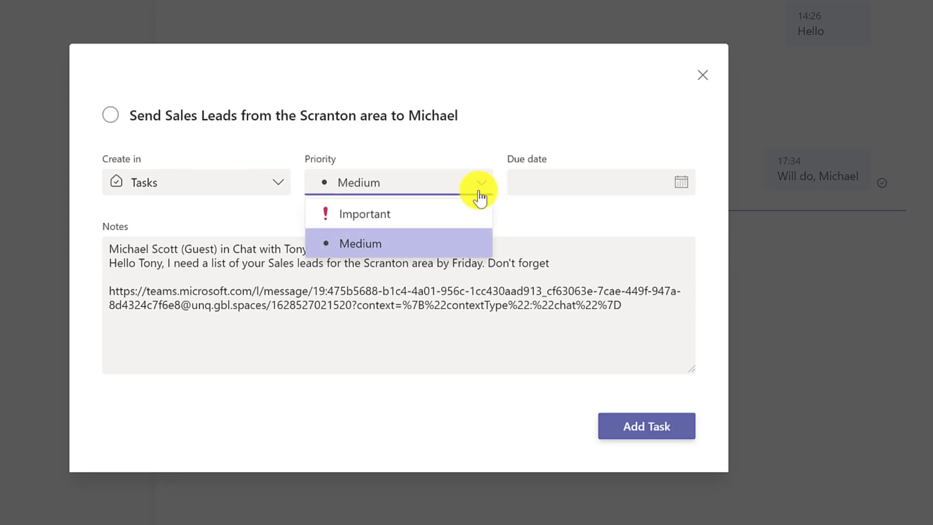
{"action": "left_click", "coordinate": [487, 187]}
{"action": "left_click", "coordinate": [679, 186]}
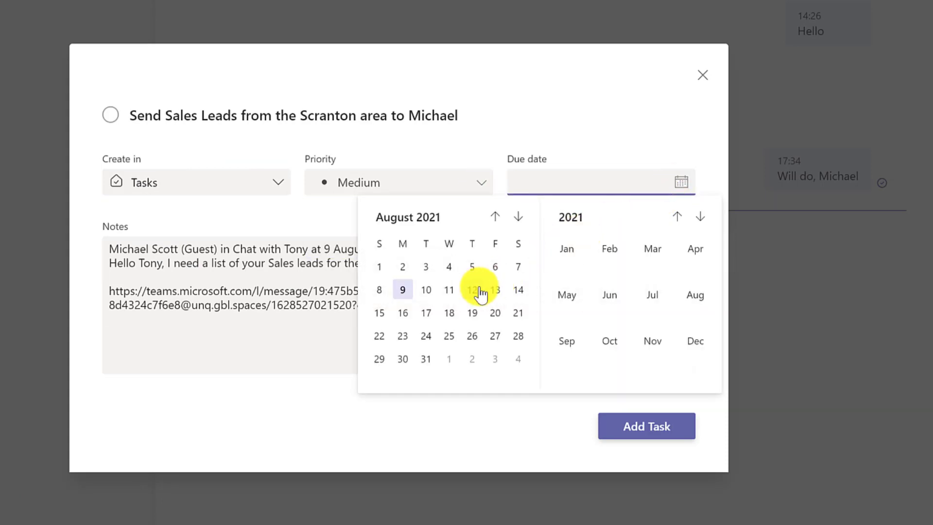
{"action": "left_click", "coordinate": [496, 290]}
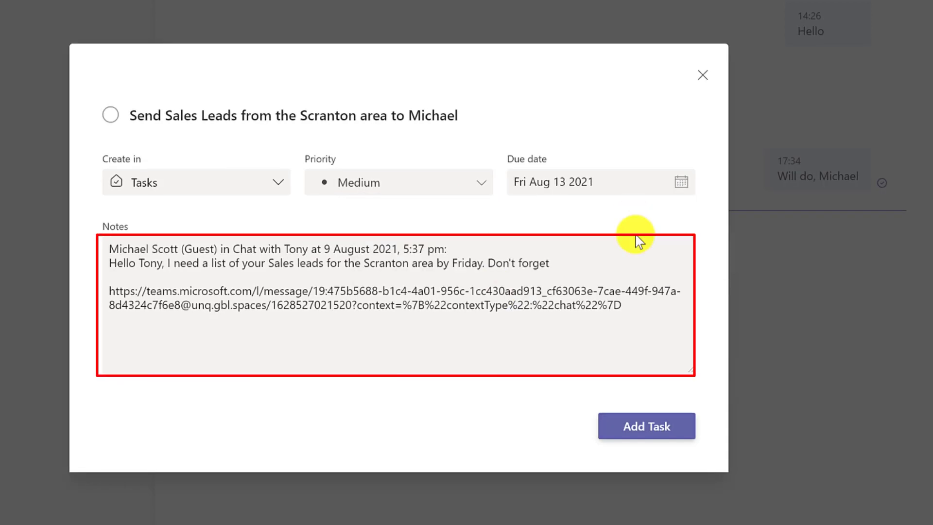
{"action": "left_click", "coordinate": [650, 431]}
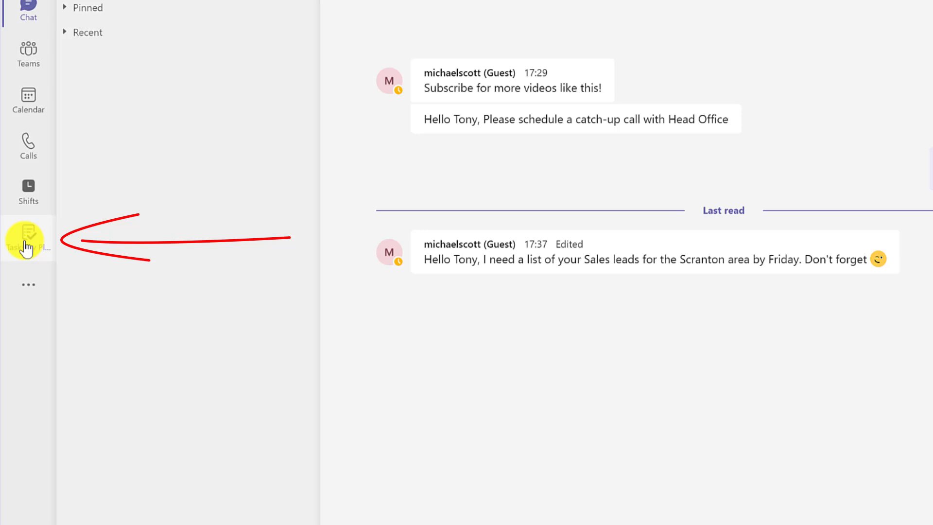
Show the list of additional apps from the left app rail.
{"action": "left_click", "coordinate": [27, 299]}
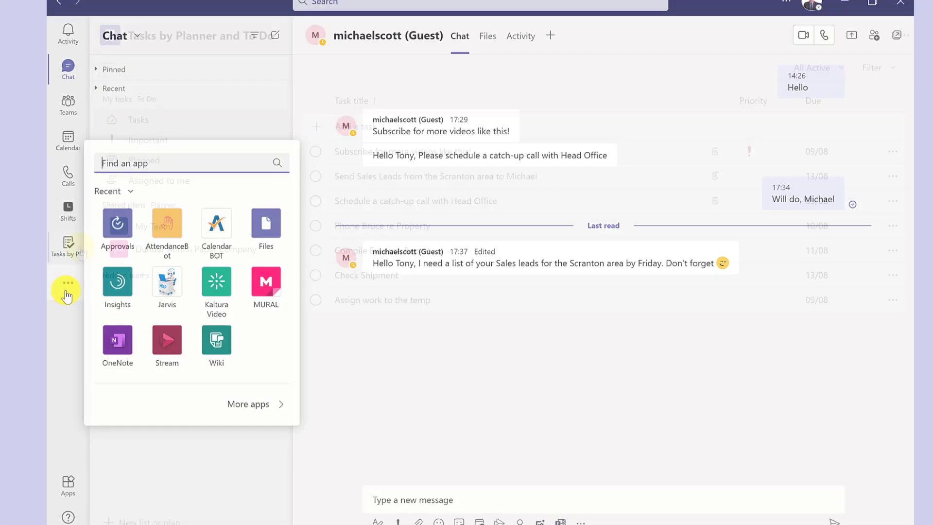